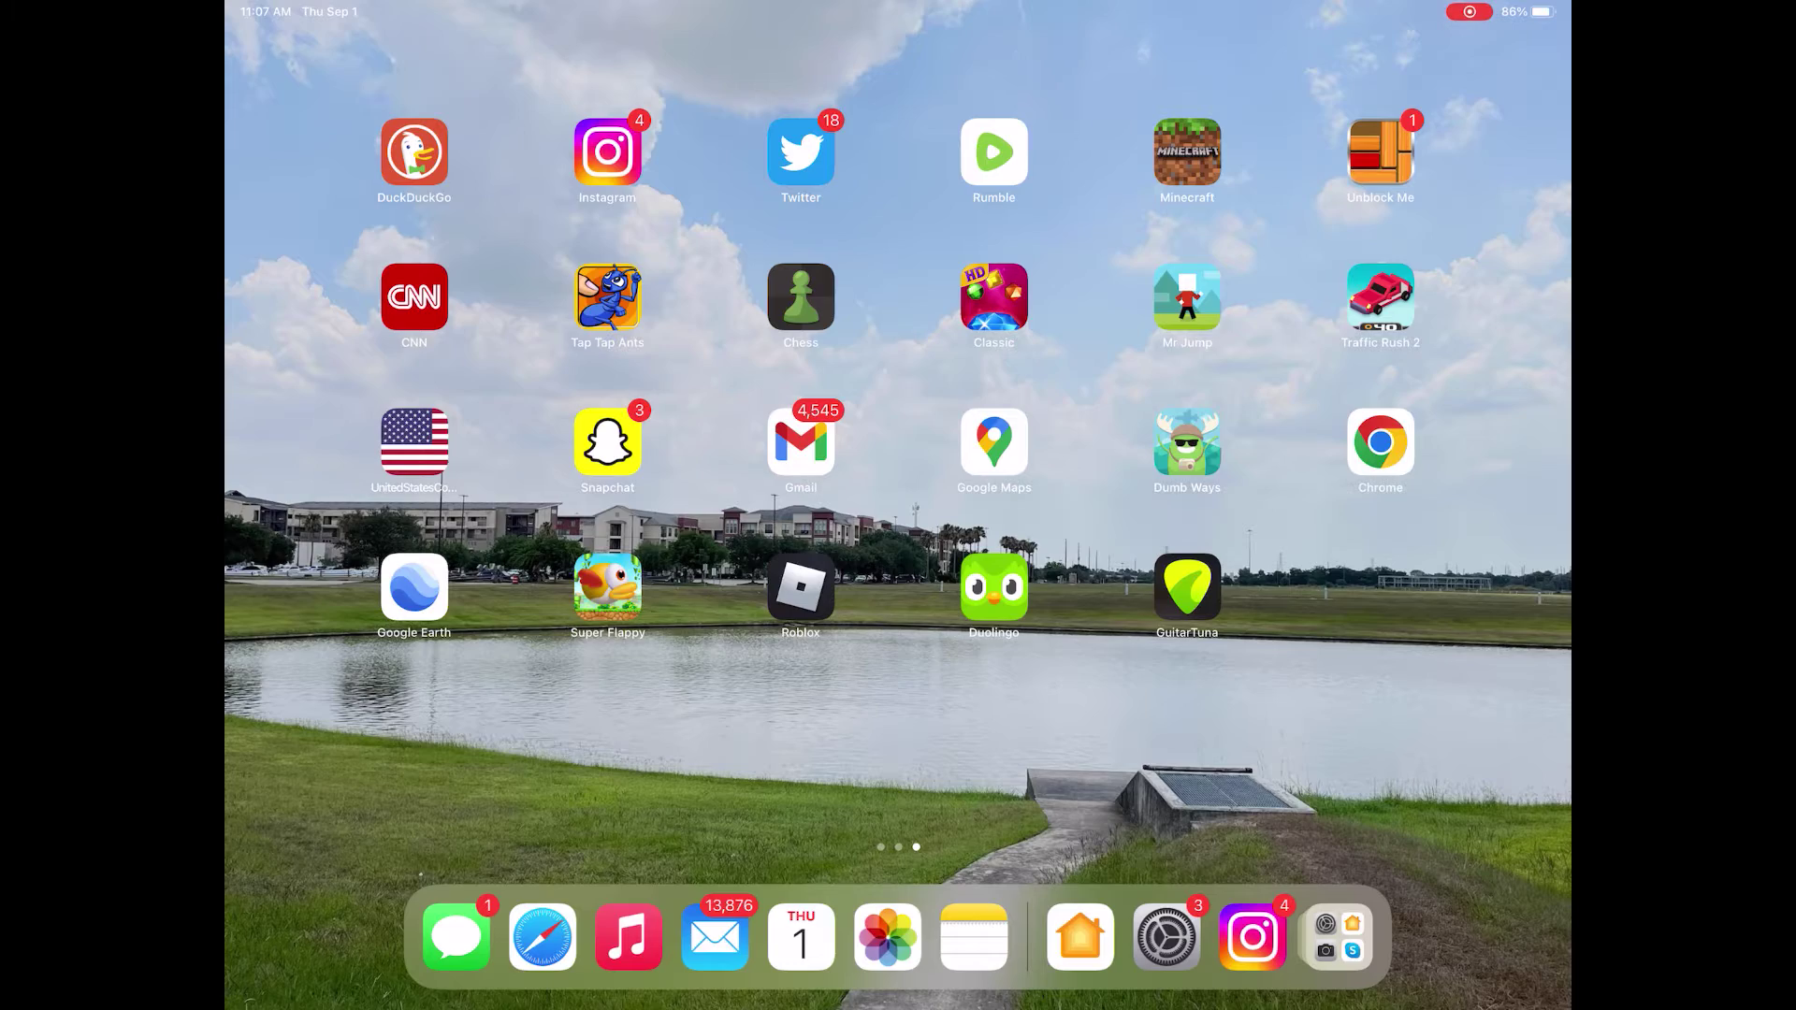
- Swipe between Home Screen pages, then launch Settings from the Dock
left_click_drag(561, 506, 1122, 505)
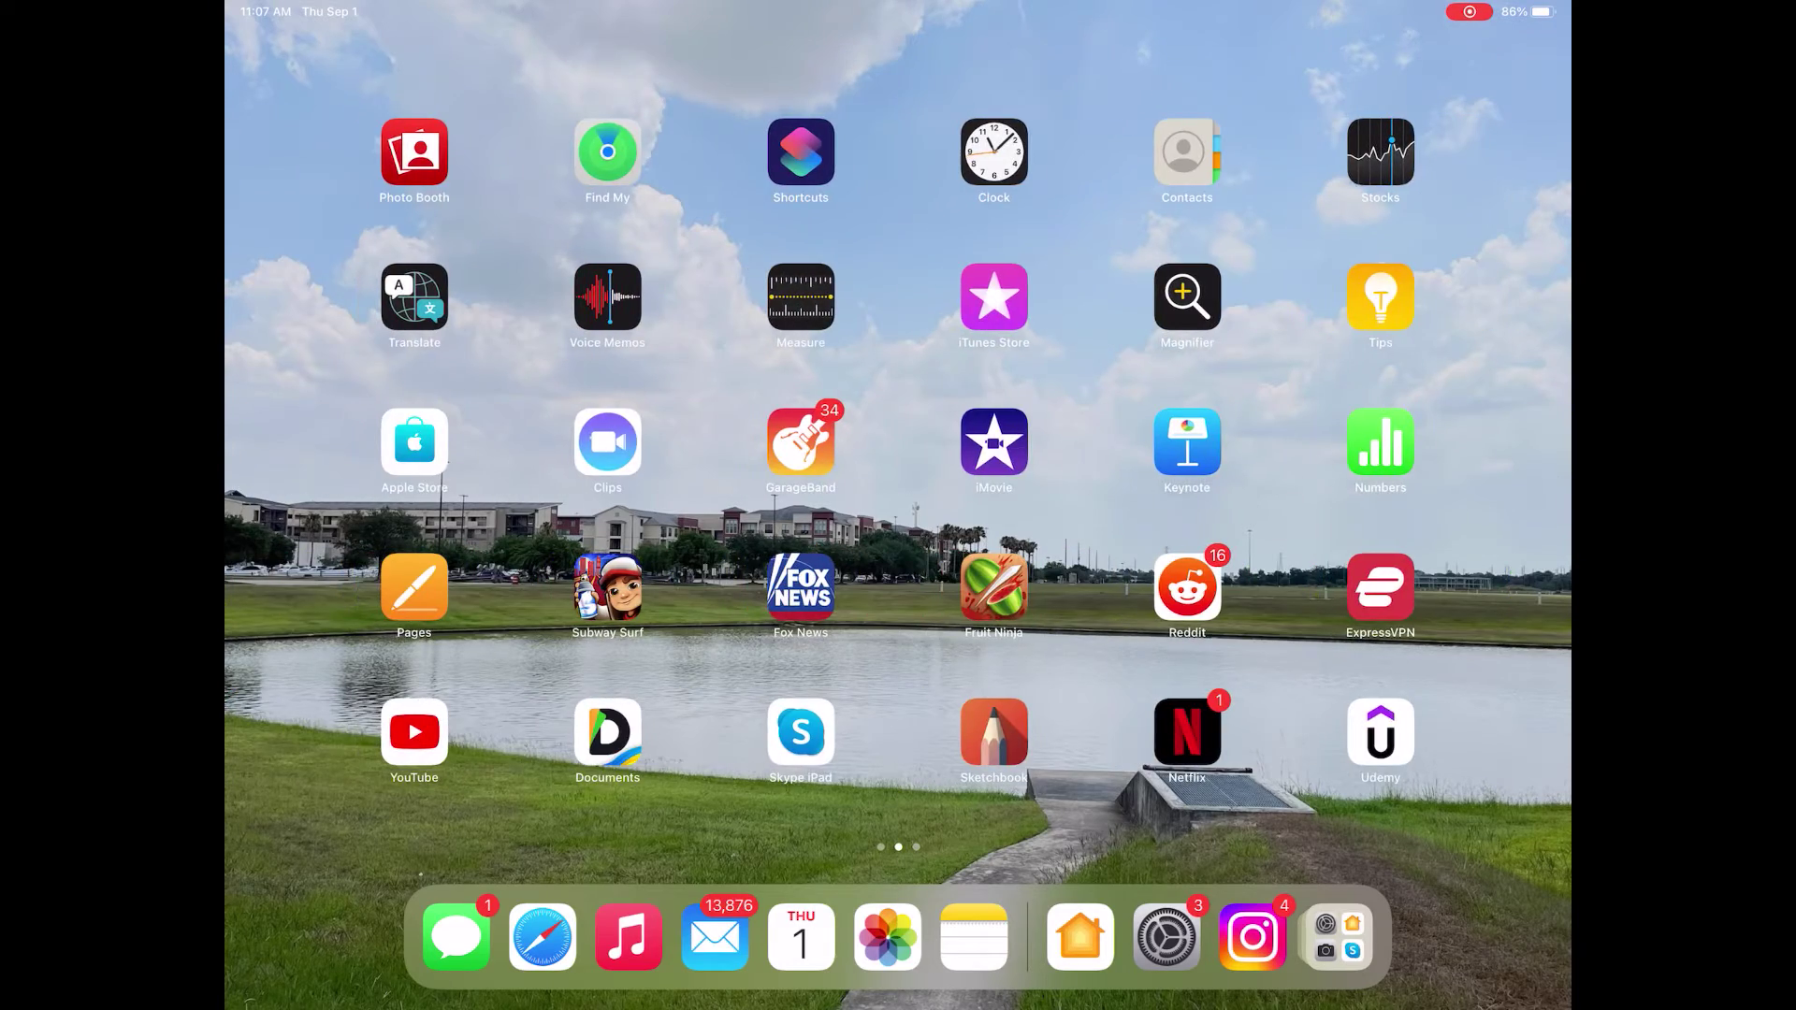
left_click_drag(1123, 505, 561, 506)
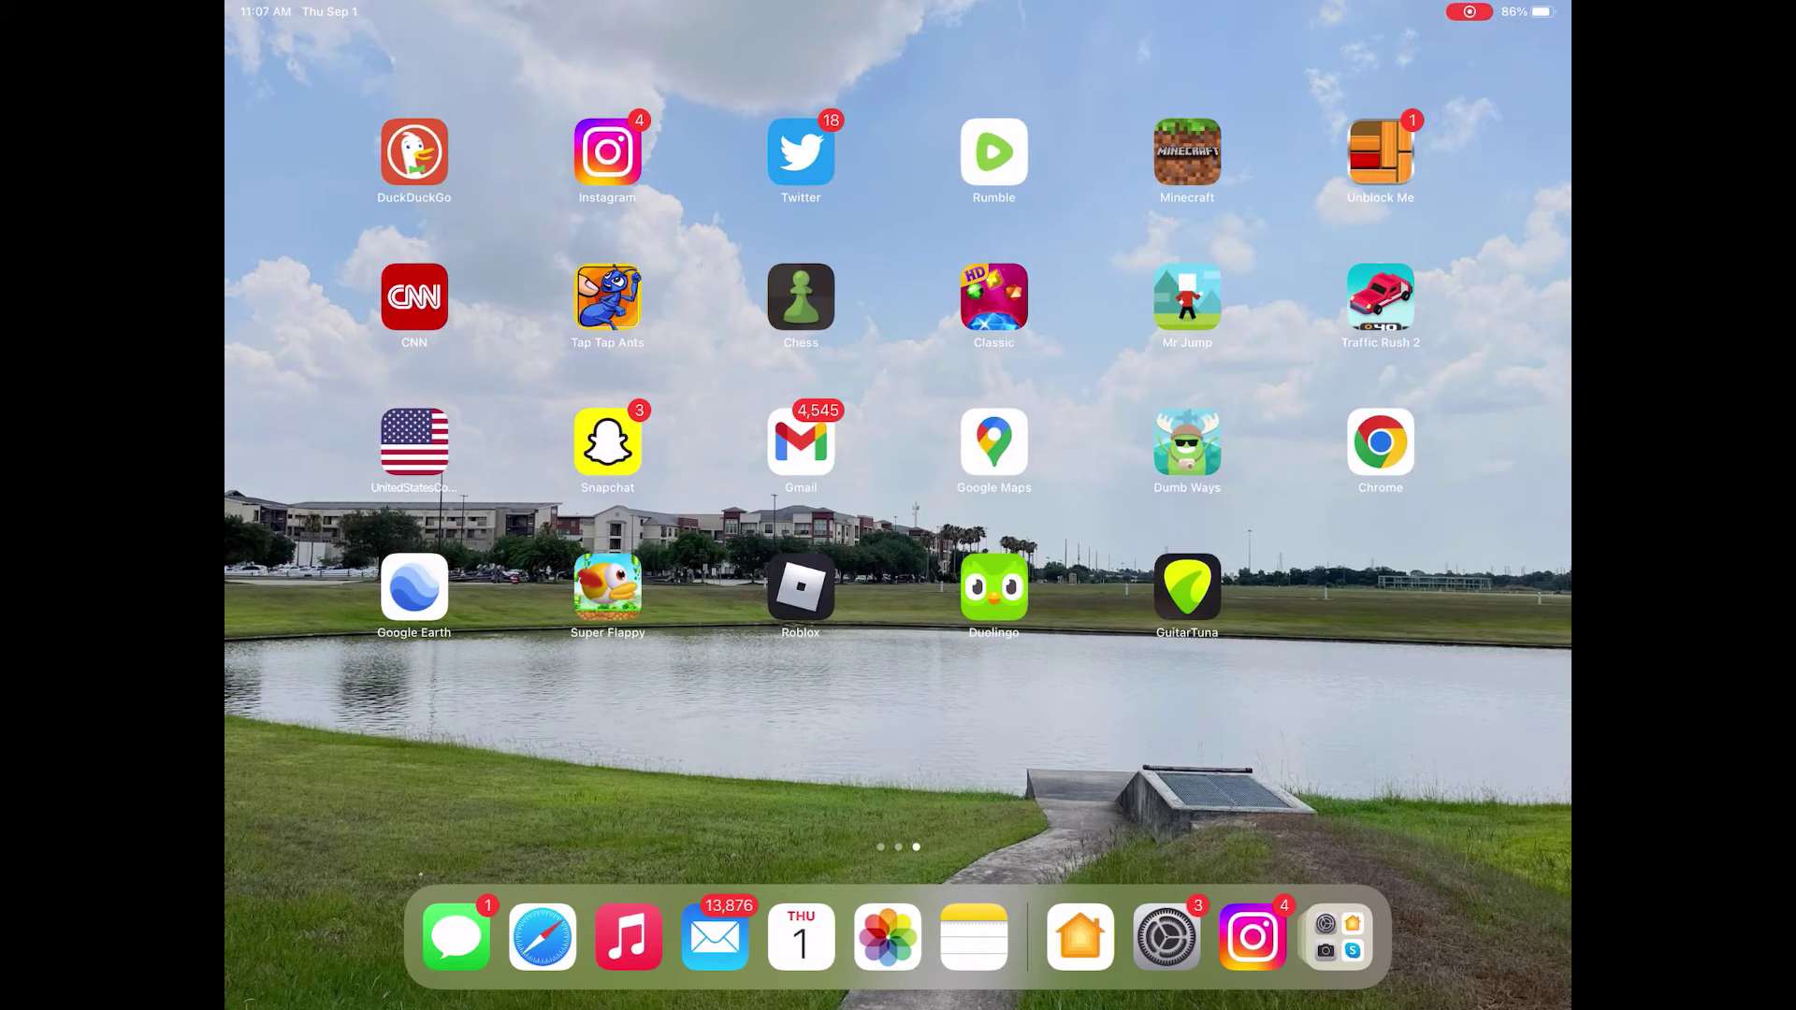
left_click_drag(561, 506, 1123, 506)
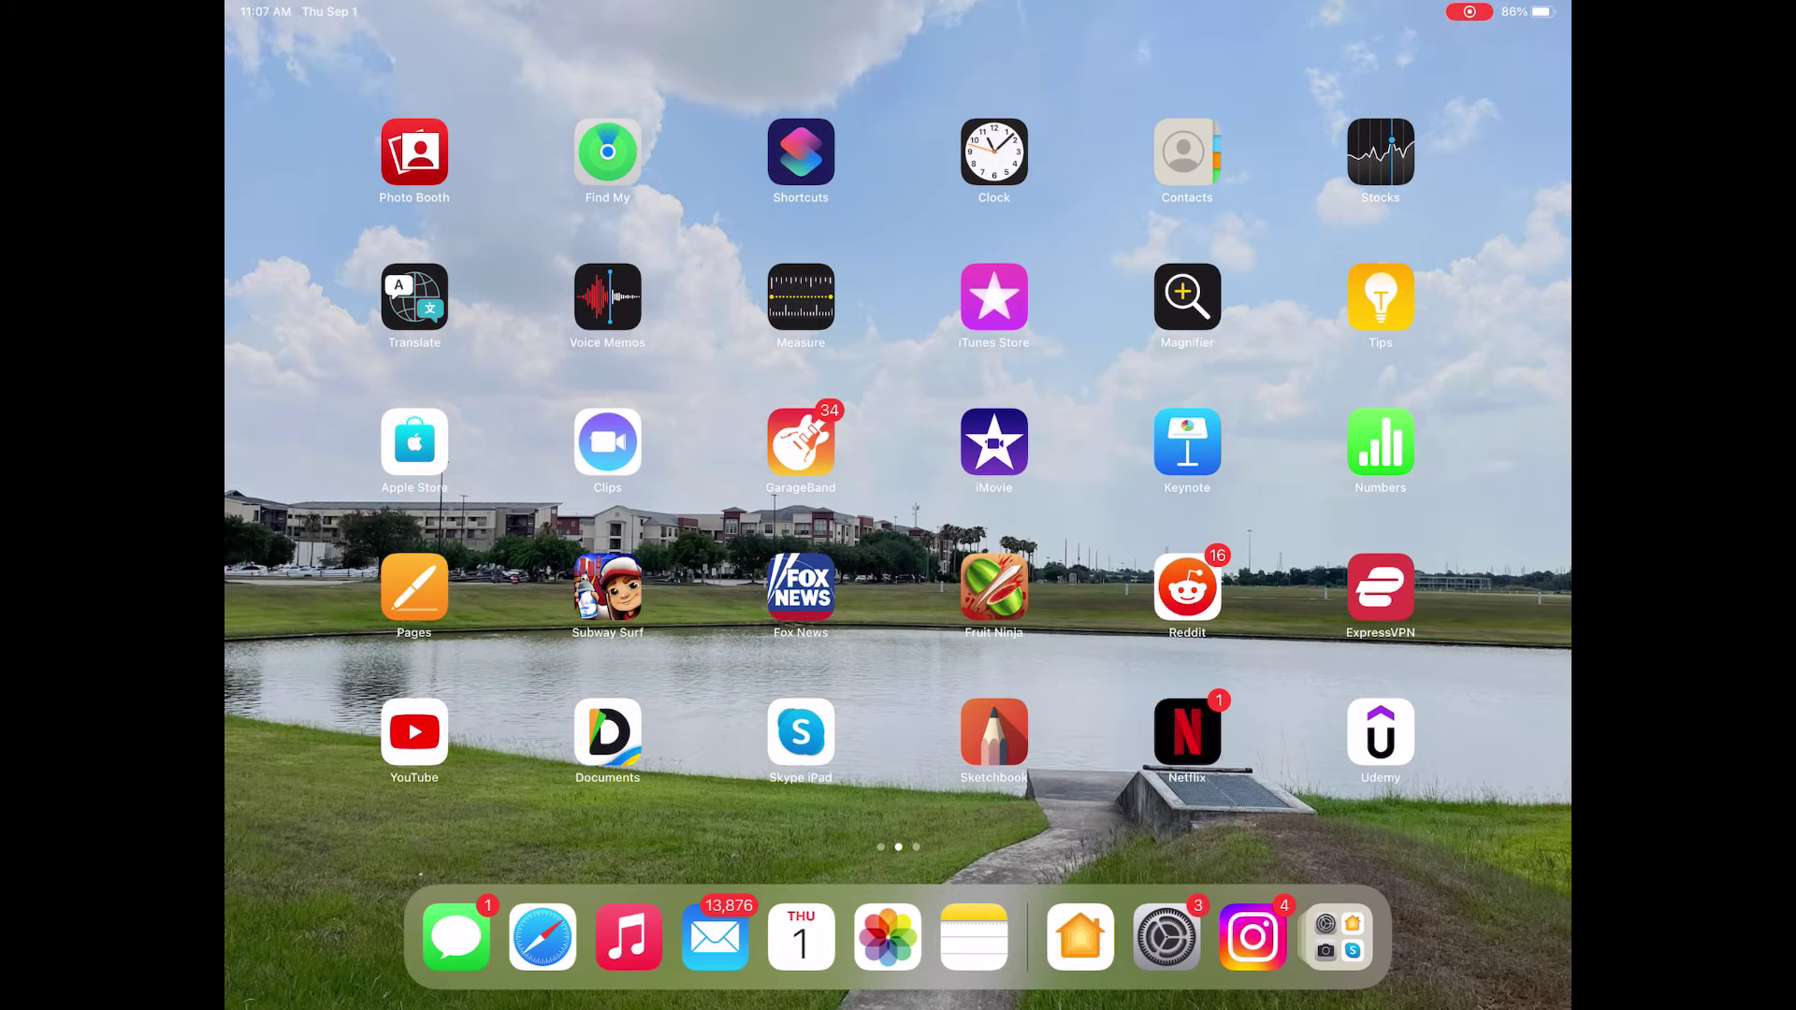
left_click(1167, 935)
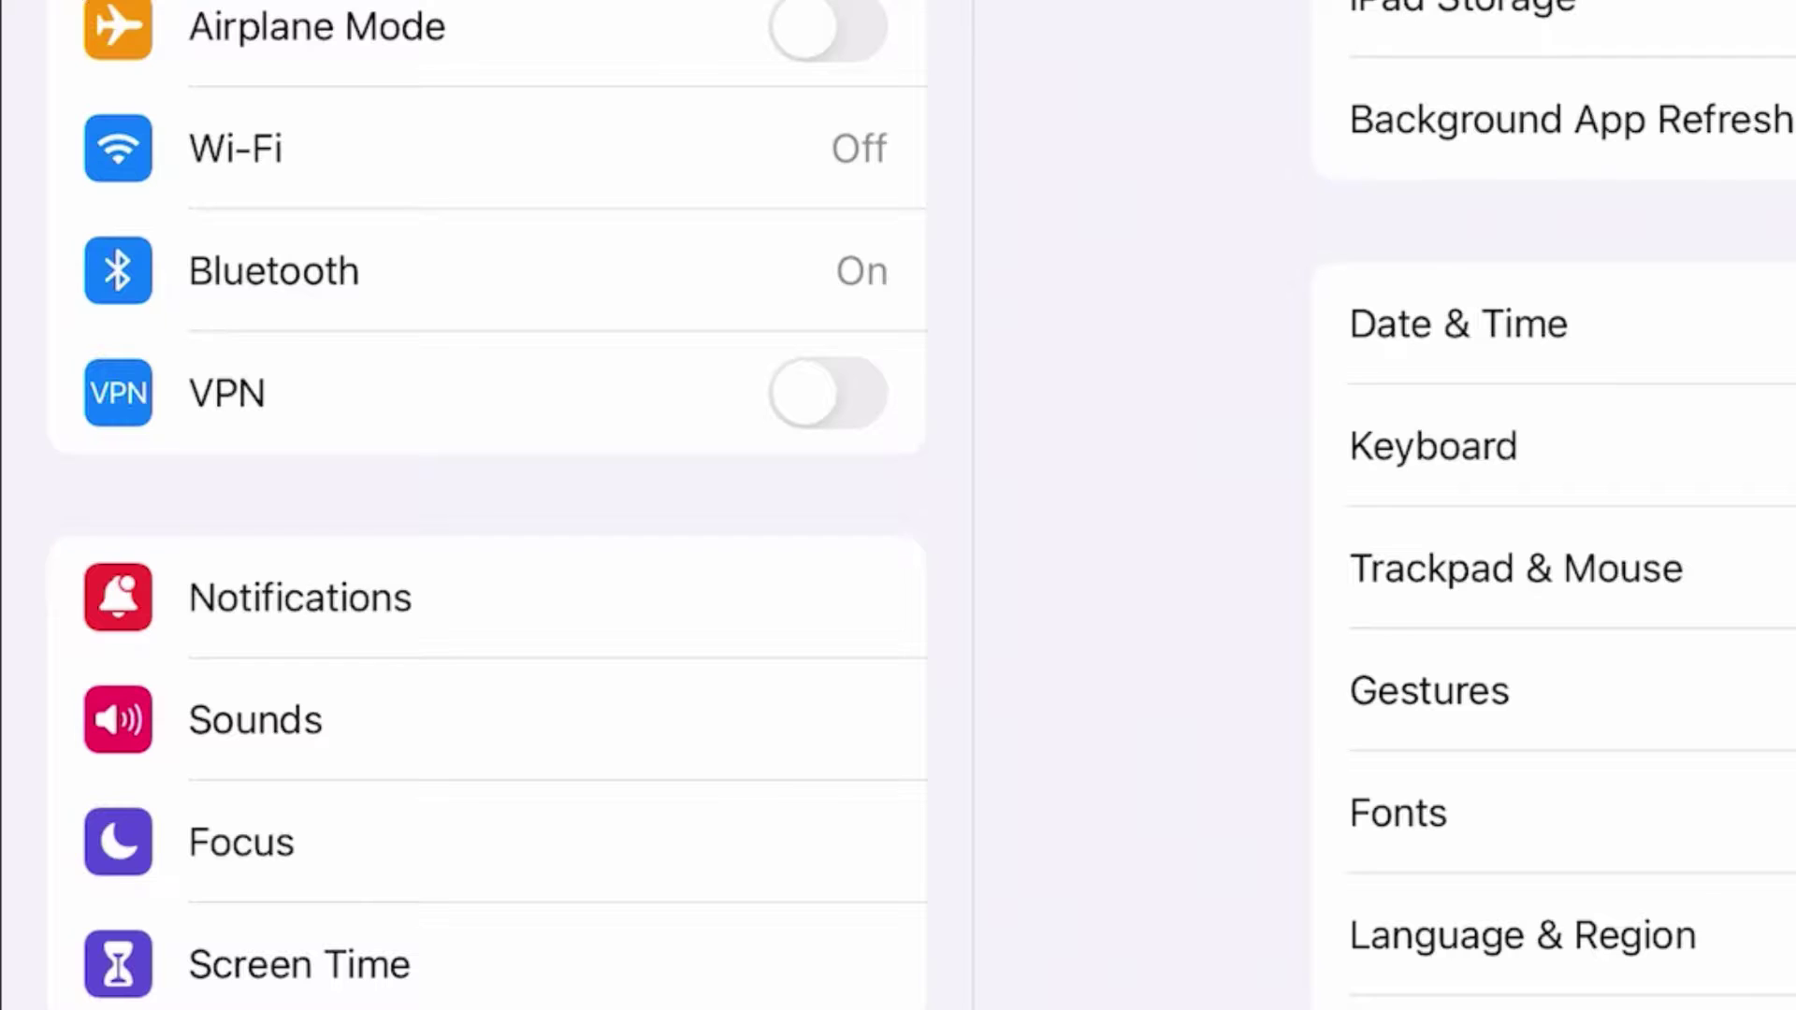
scroll(485, 506, "down", 1)
scroll(486, 505, "down", 2)
scroll(486, 505, "down", 2)
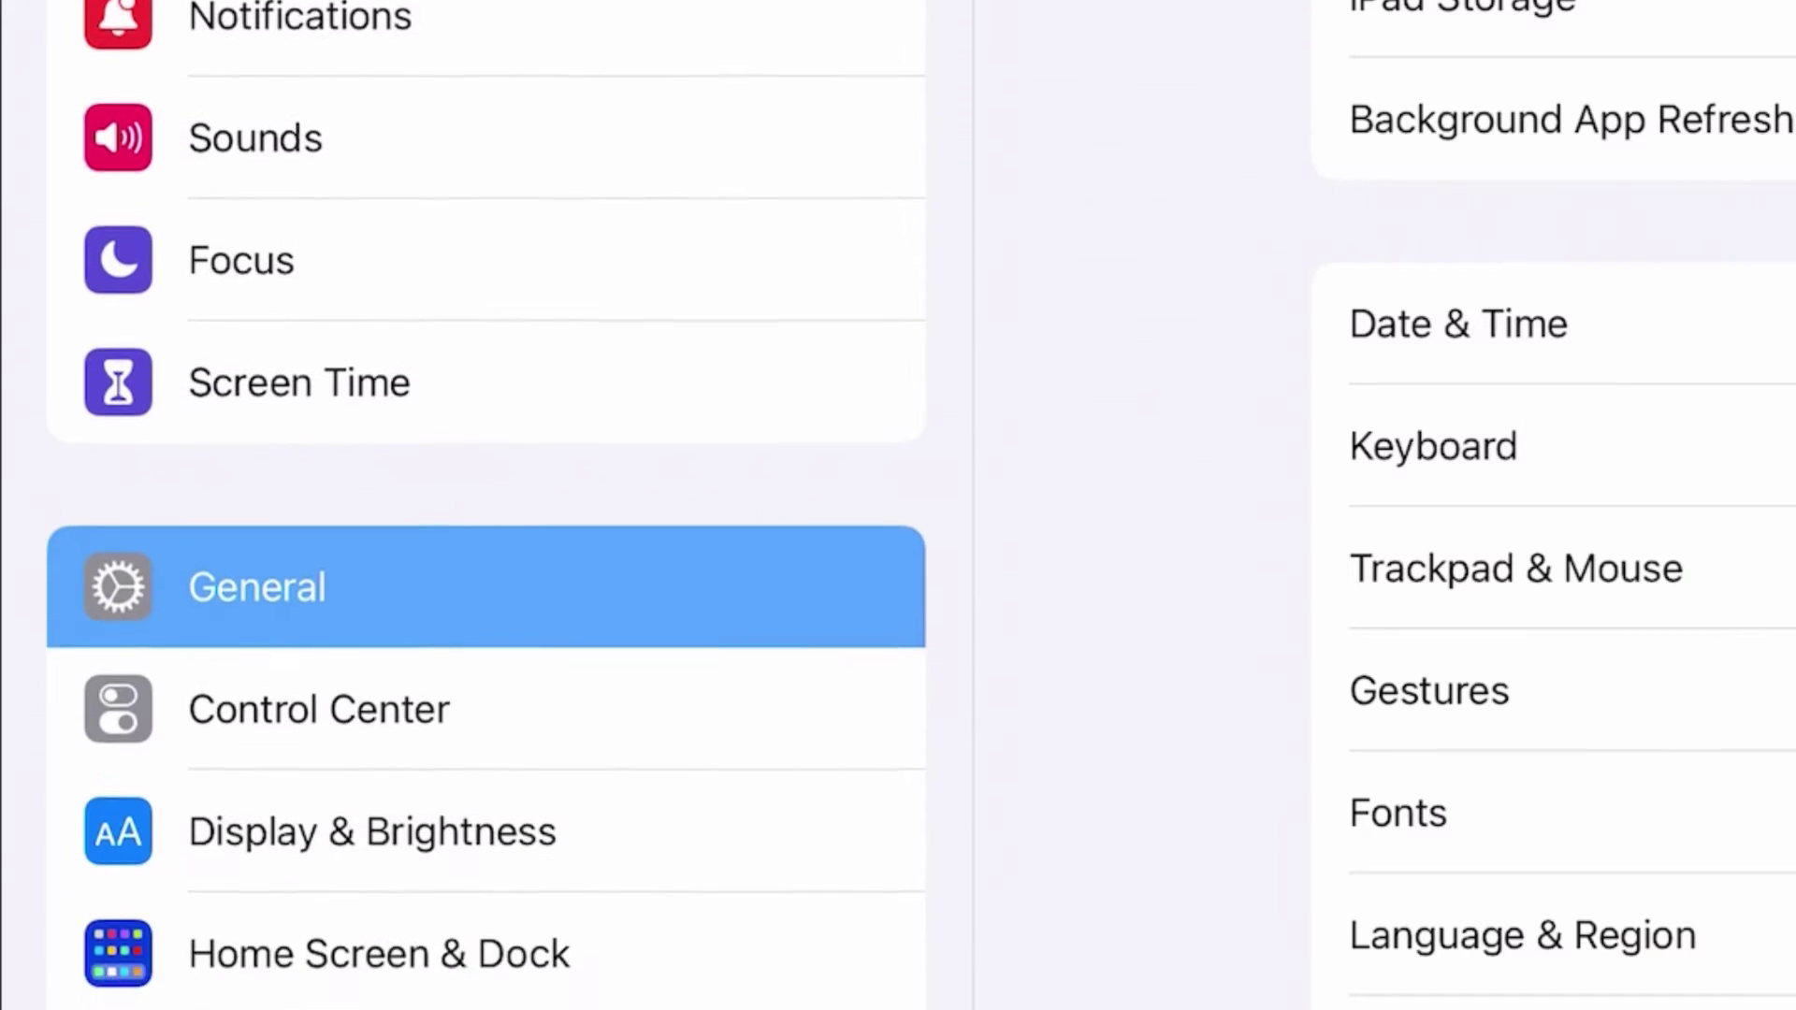
scroll(486, 505, "down", 2)
scroll(486, 514, "down", 1)
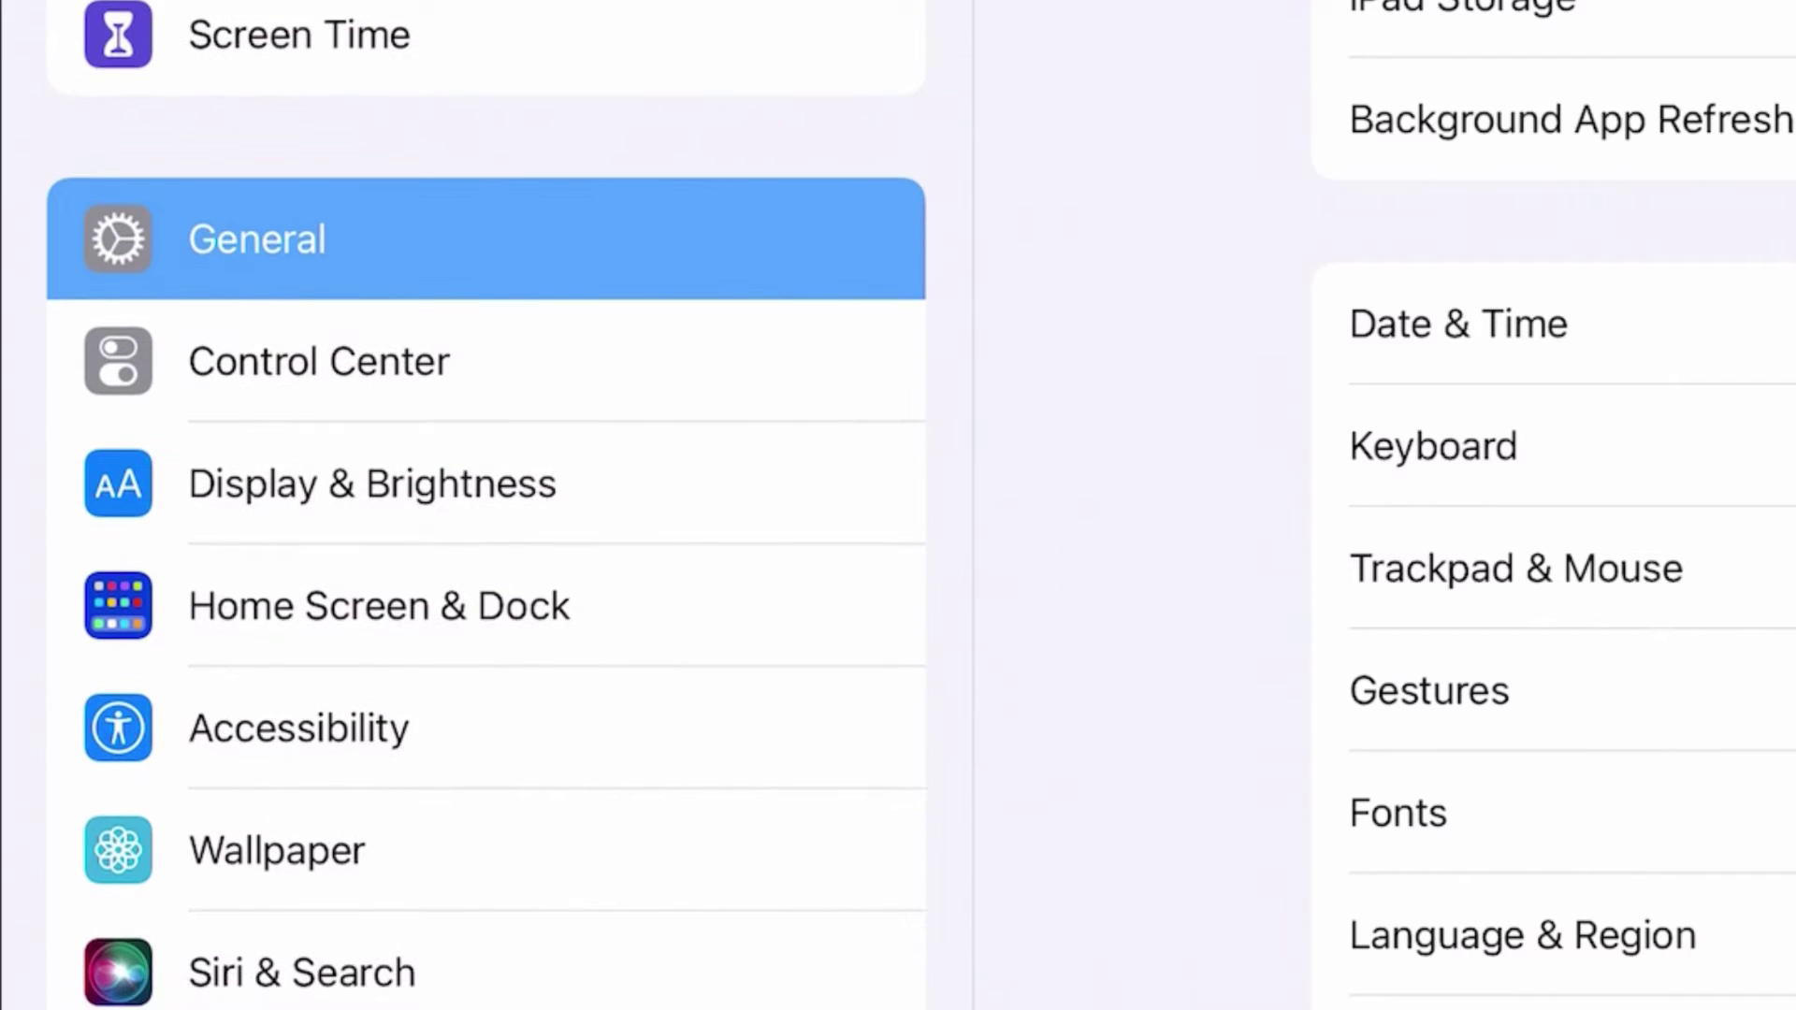
- Select Control Center in the Settings sidebar to show its controls lists
key("Down")
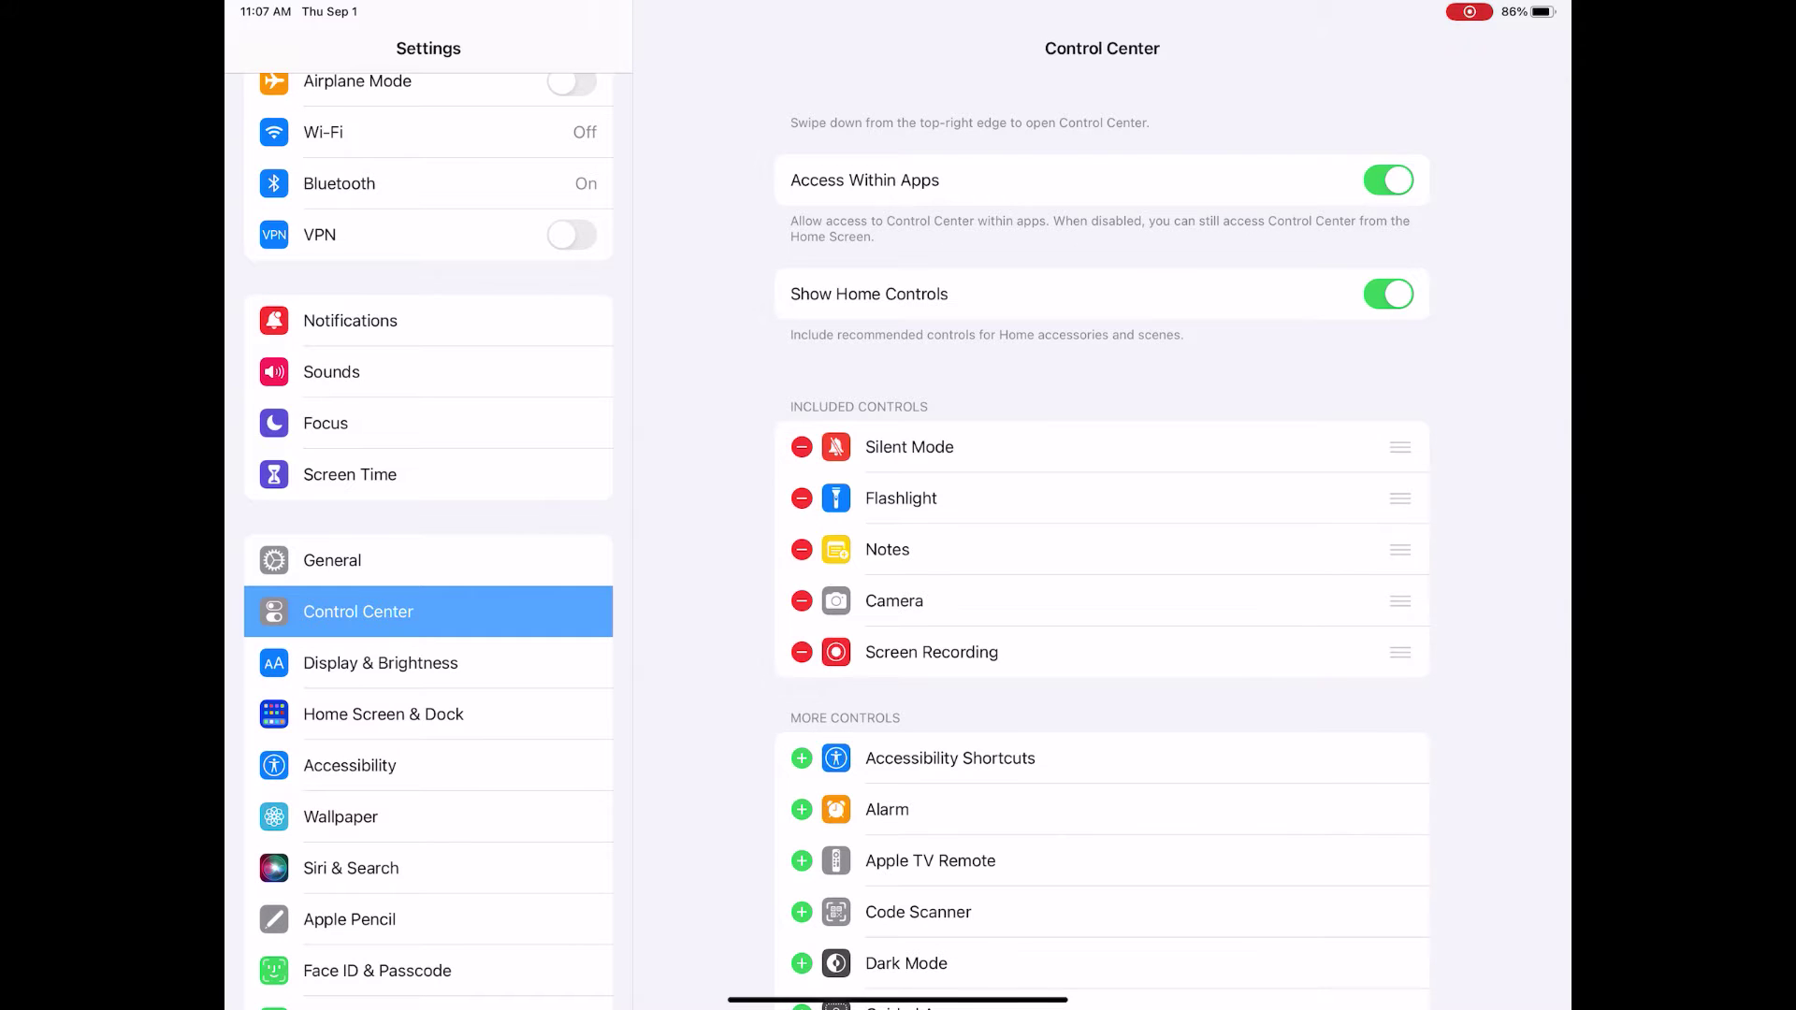
scroll(1101, 561, "down", 1)
scroll(1102, 562, "down", 1)
scroll(1102, 561, "down", 2)
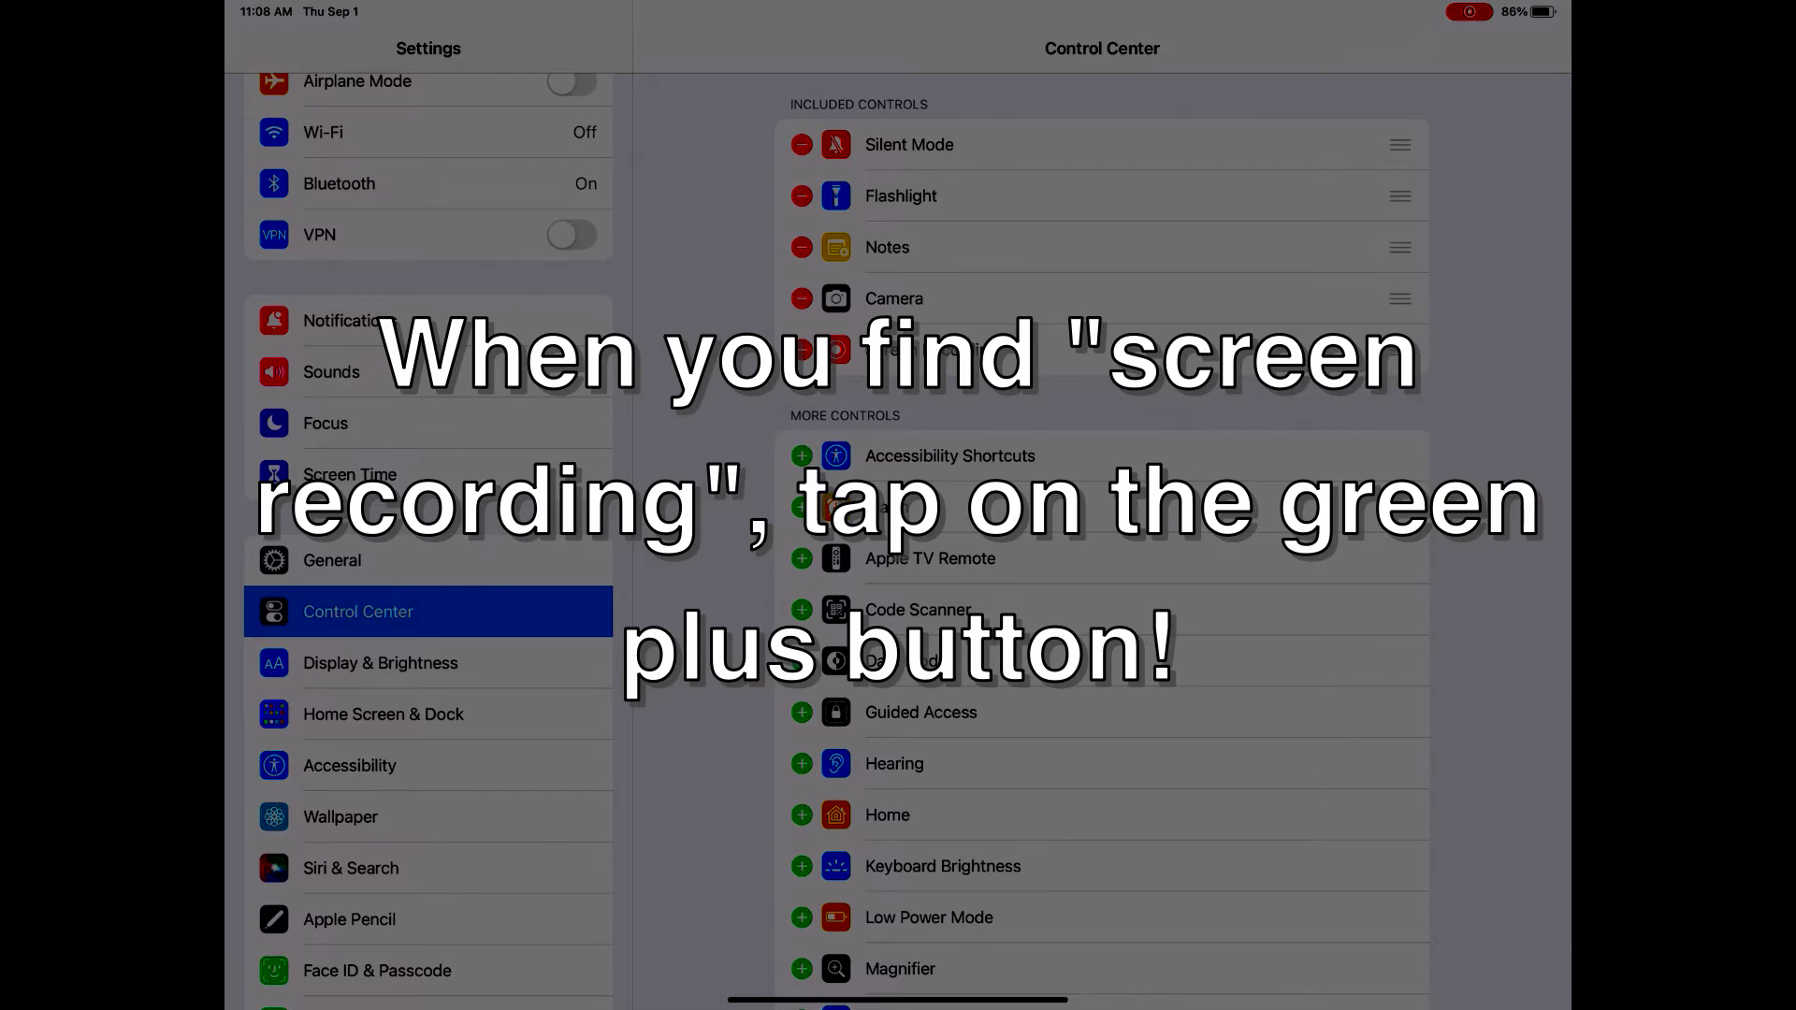
scroll(1102, 561, "down", 5)
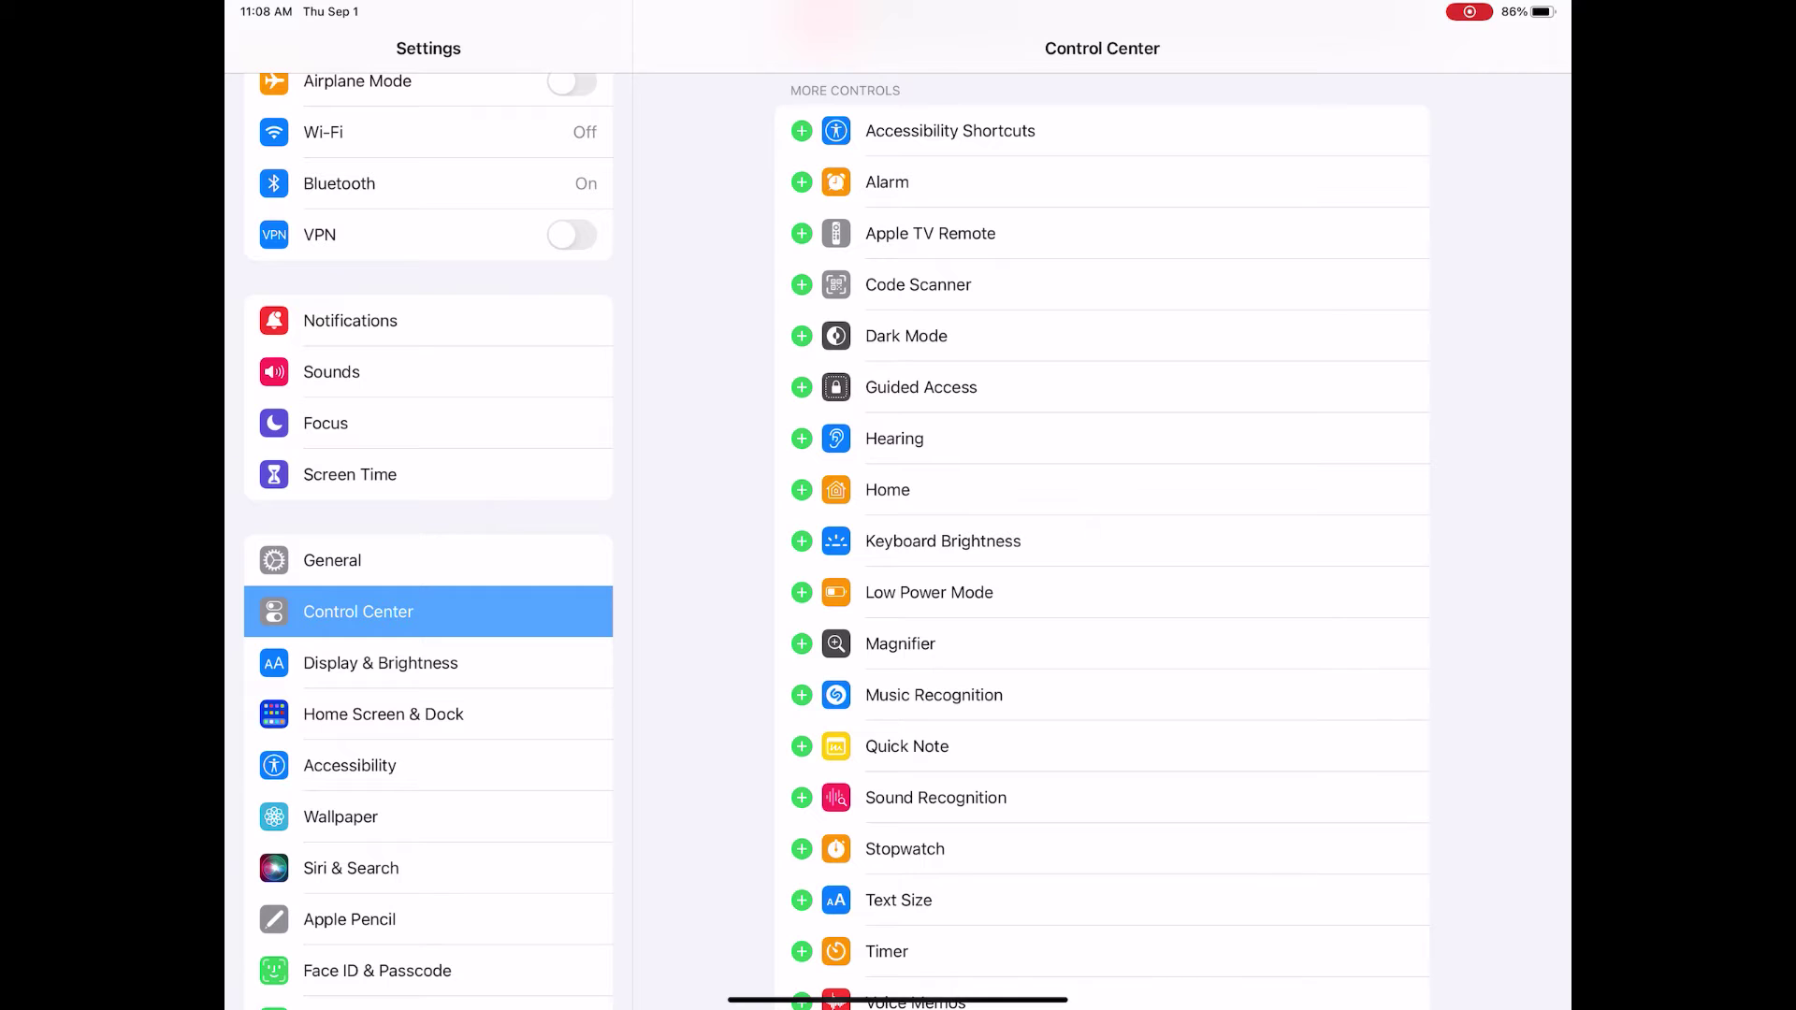
scroll(1101, 562, "down", 1)
scroll(1101, 561, "up", 3)
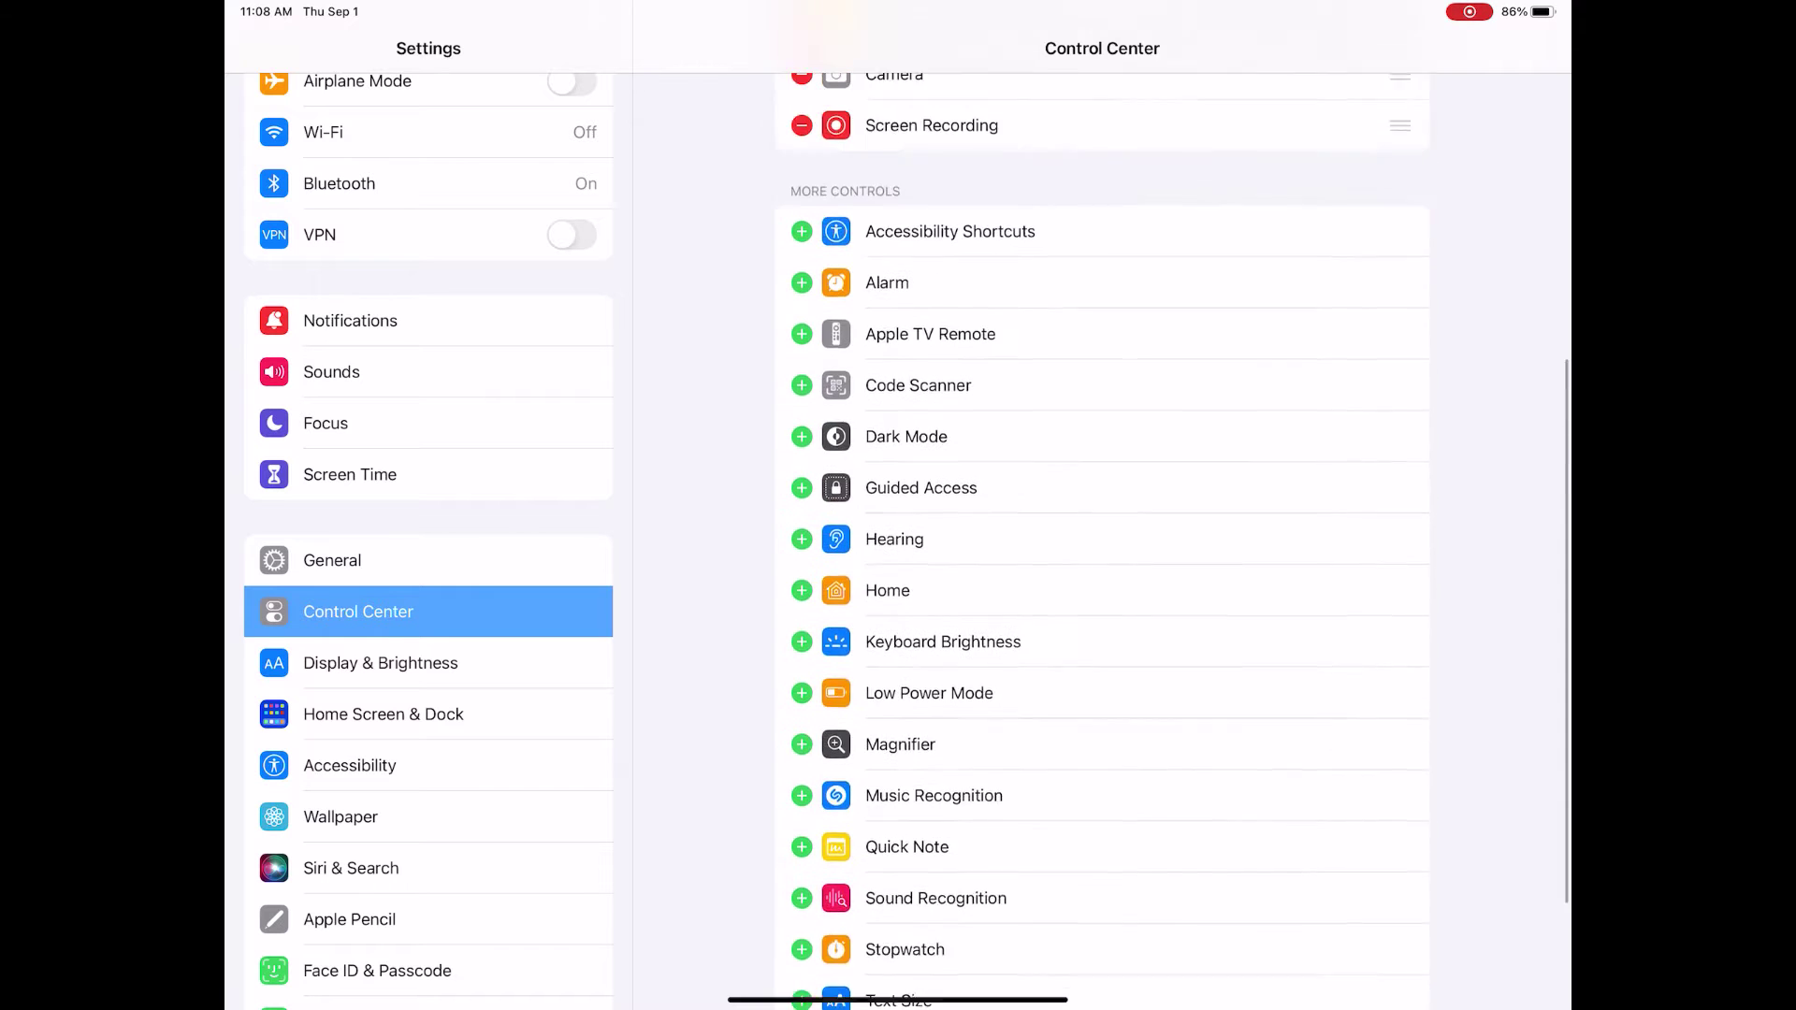
scroll(1102, 561, "down", 3)
scroll(1101, 561, "up", 1)
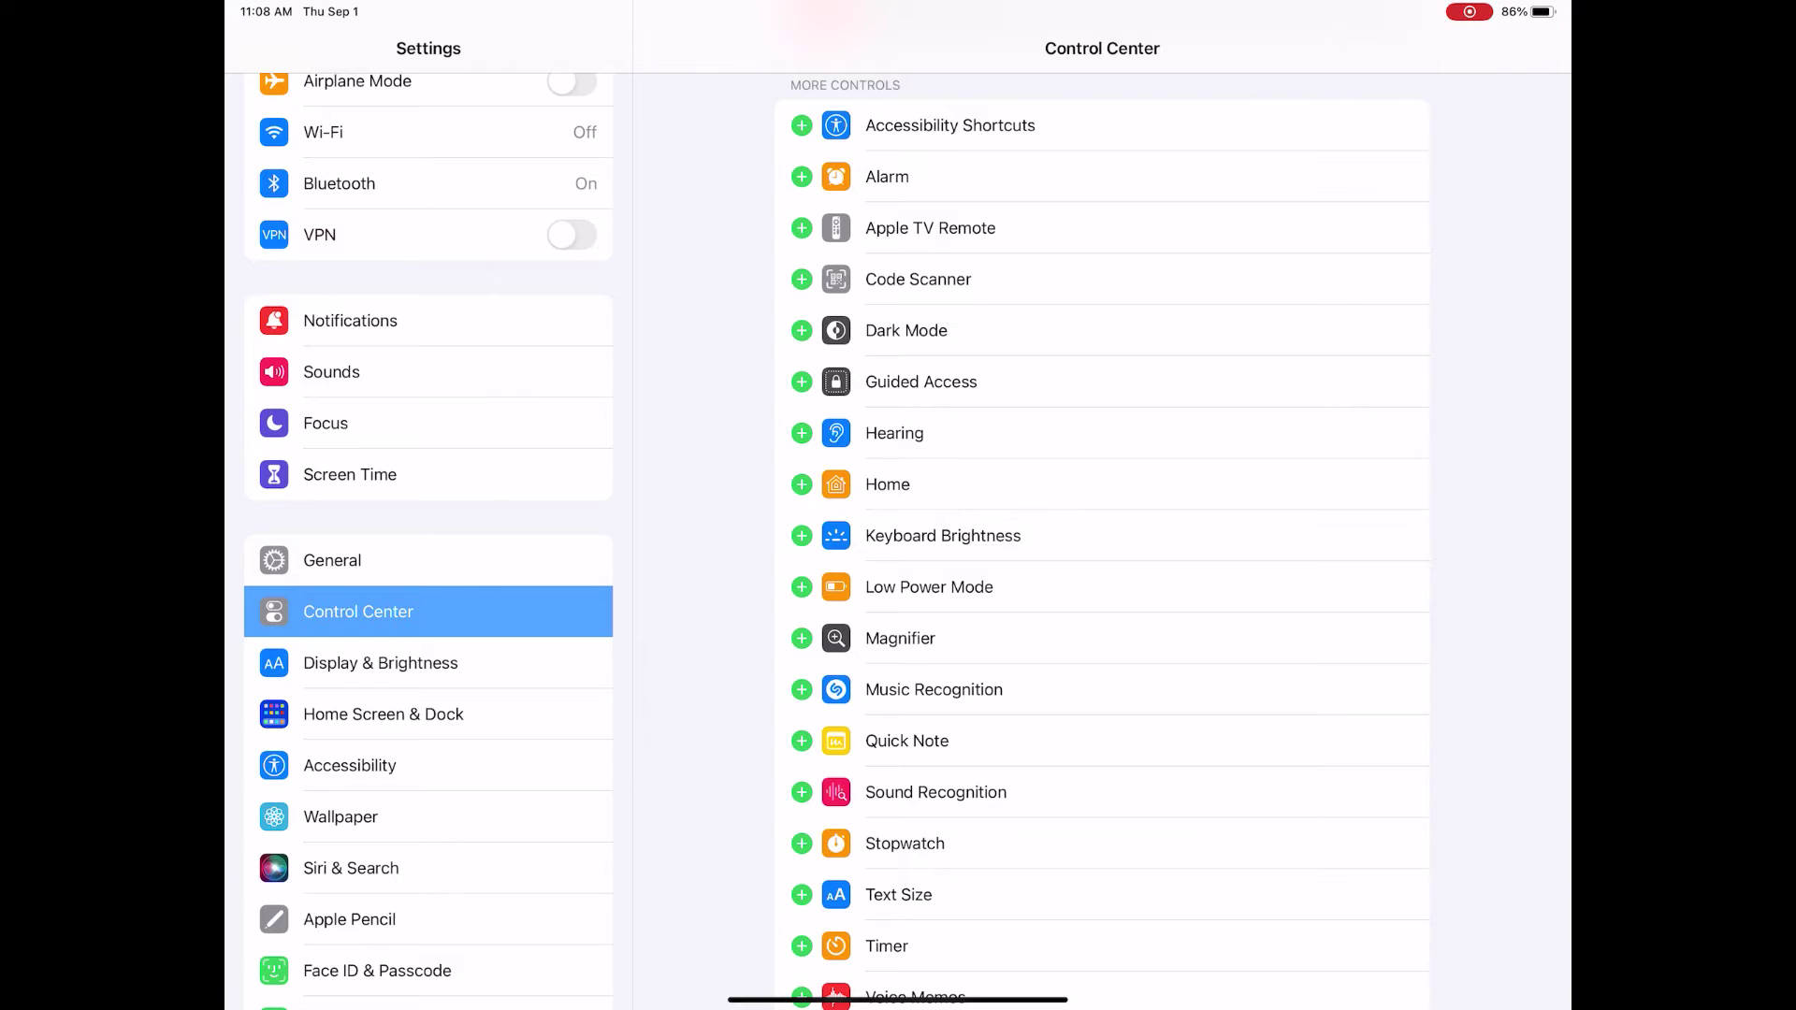
scroll(1101, 561, "up", 2)
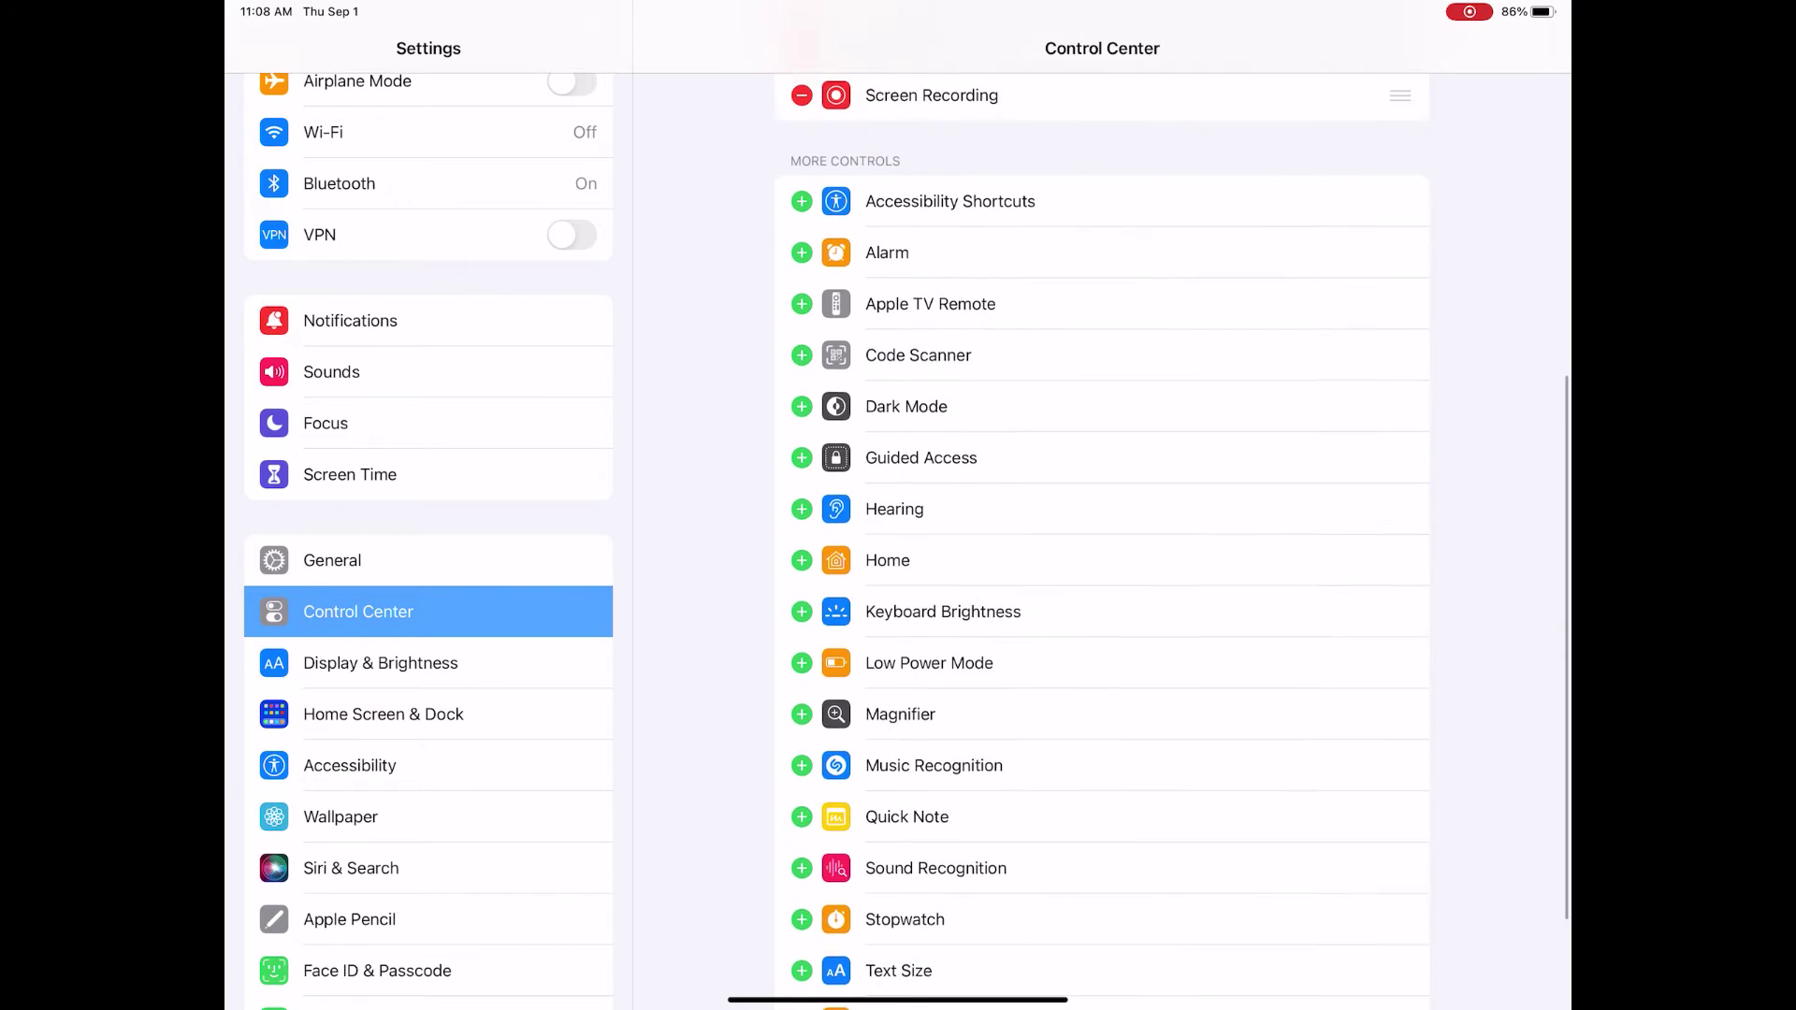
scroll(1102, 561, "up", 3)
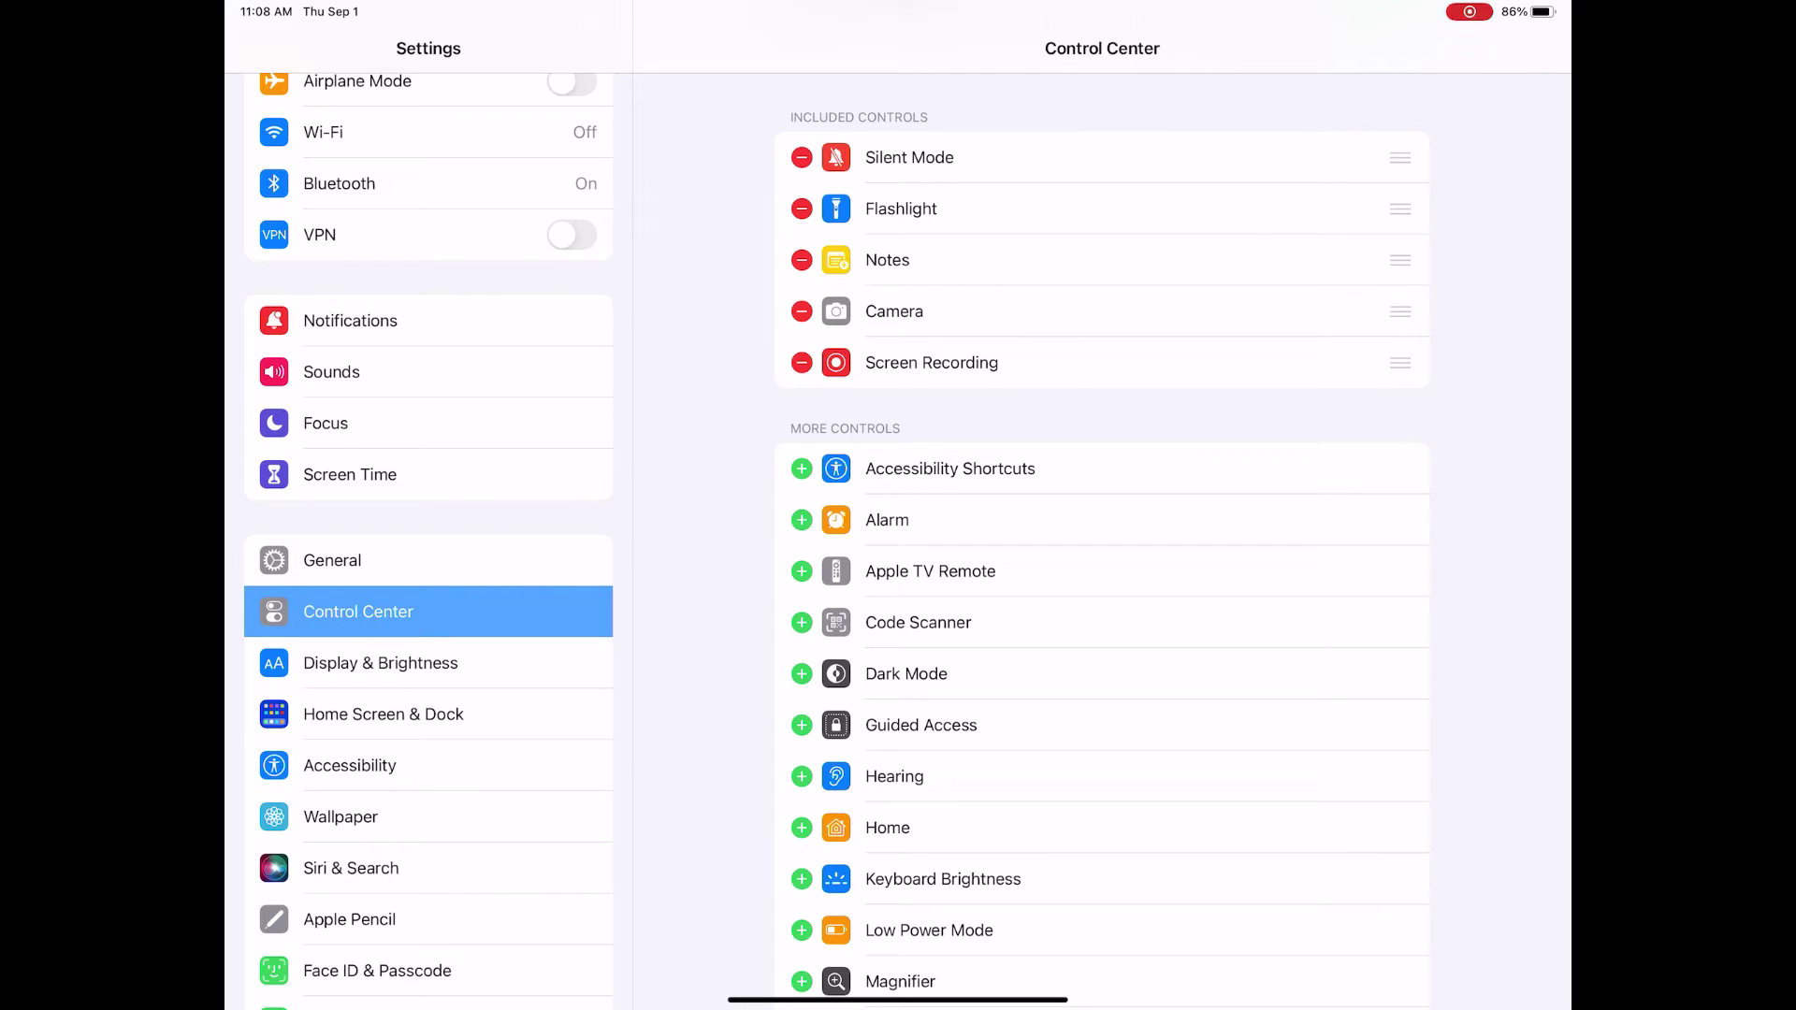
left_click_drag(1487, 11, 1460, 421)
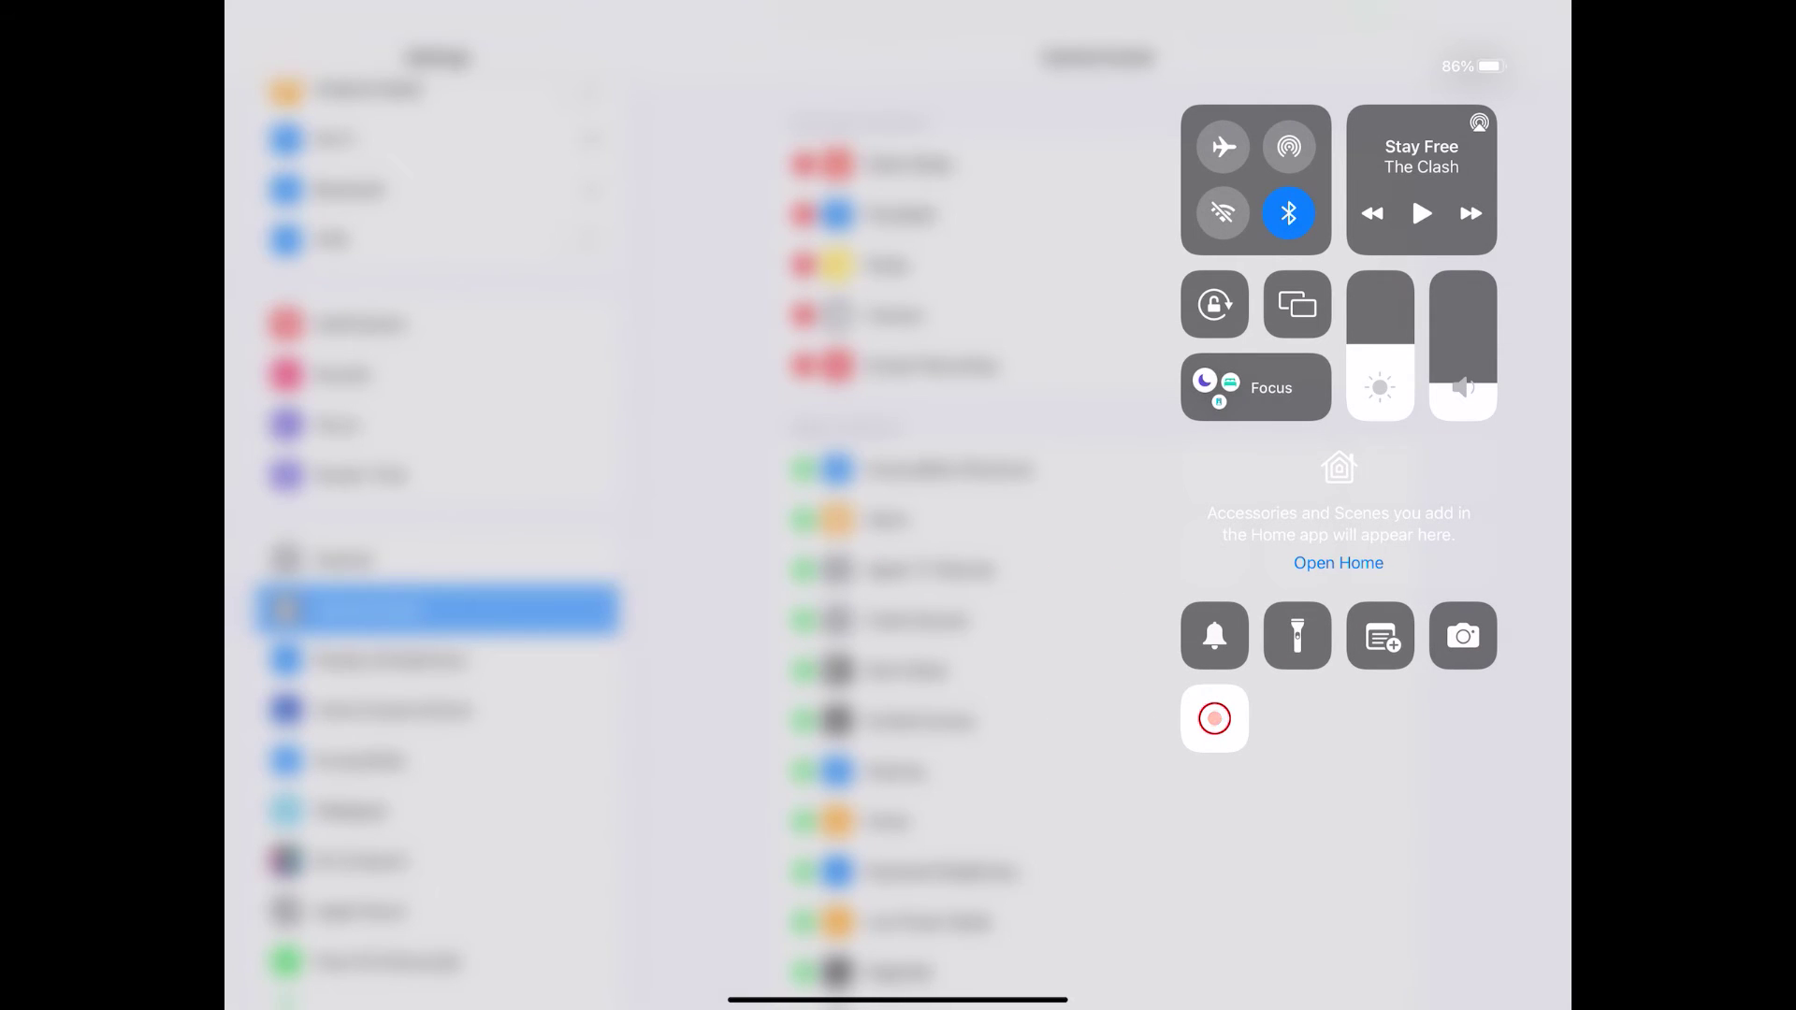
scroll(1101, 542, "up", 3)
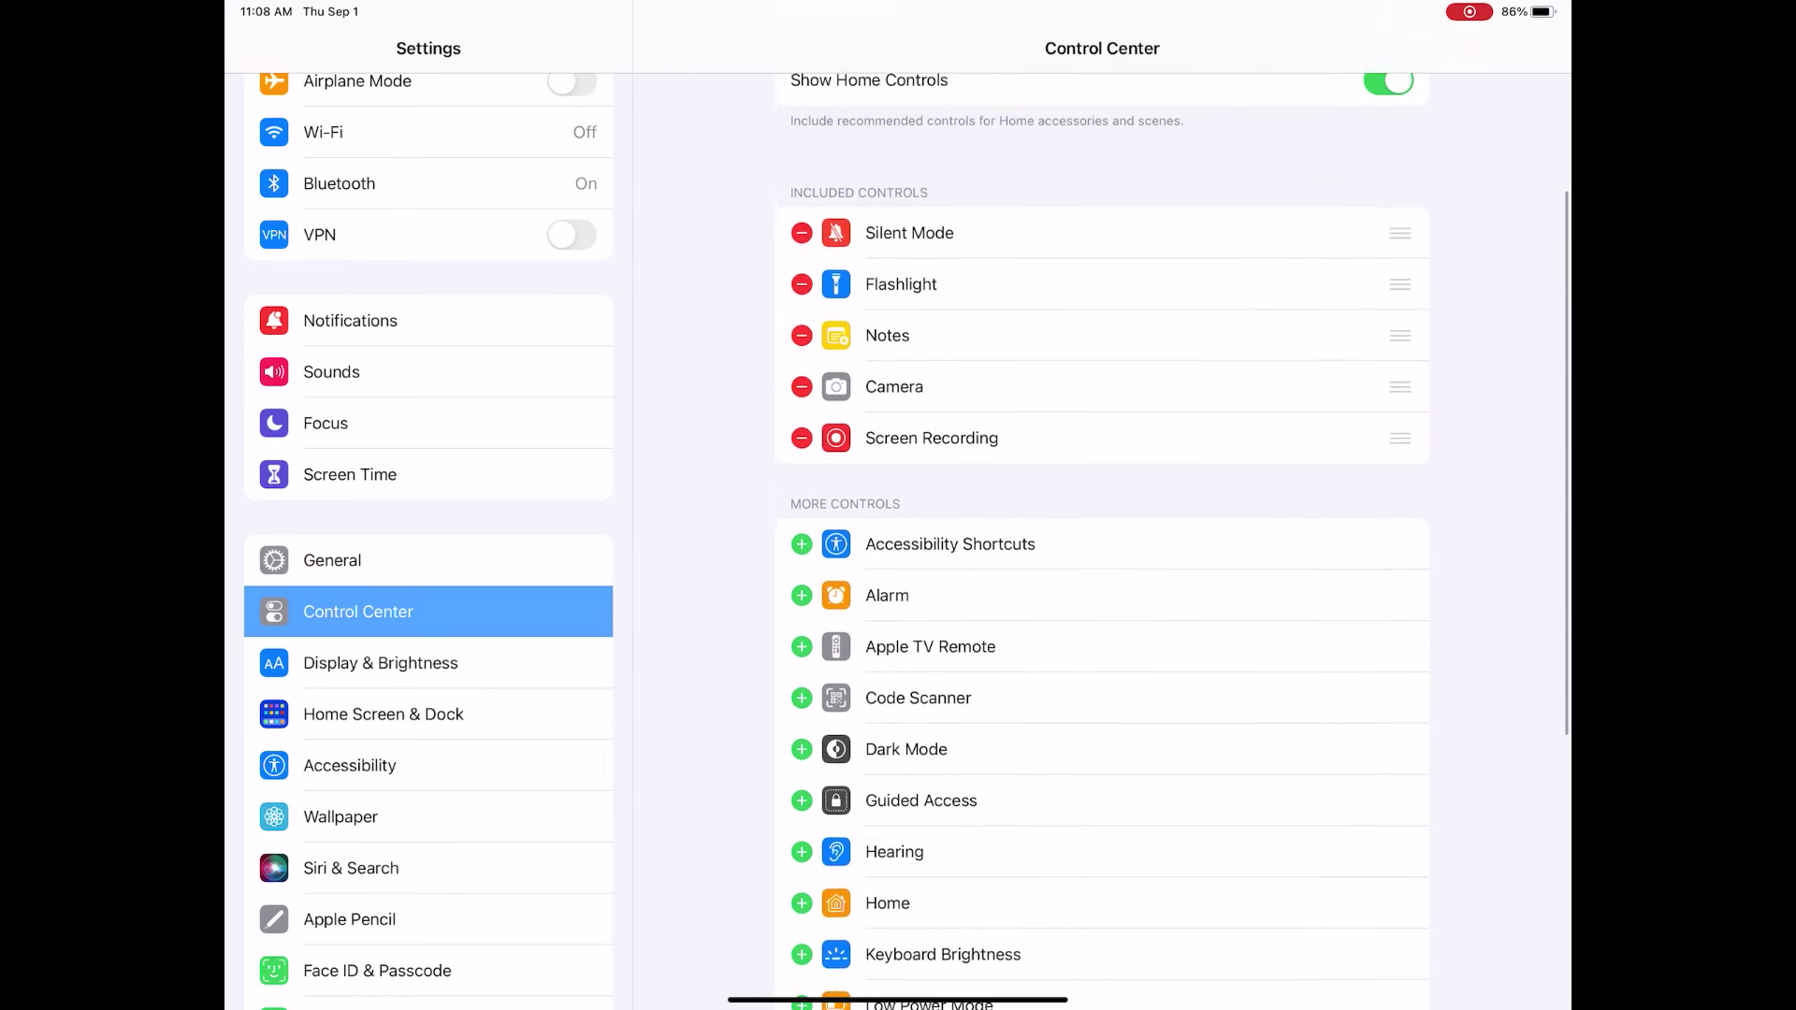
scroll(1101, 542, "up", 2)
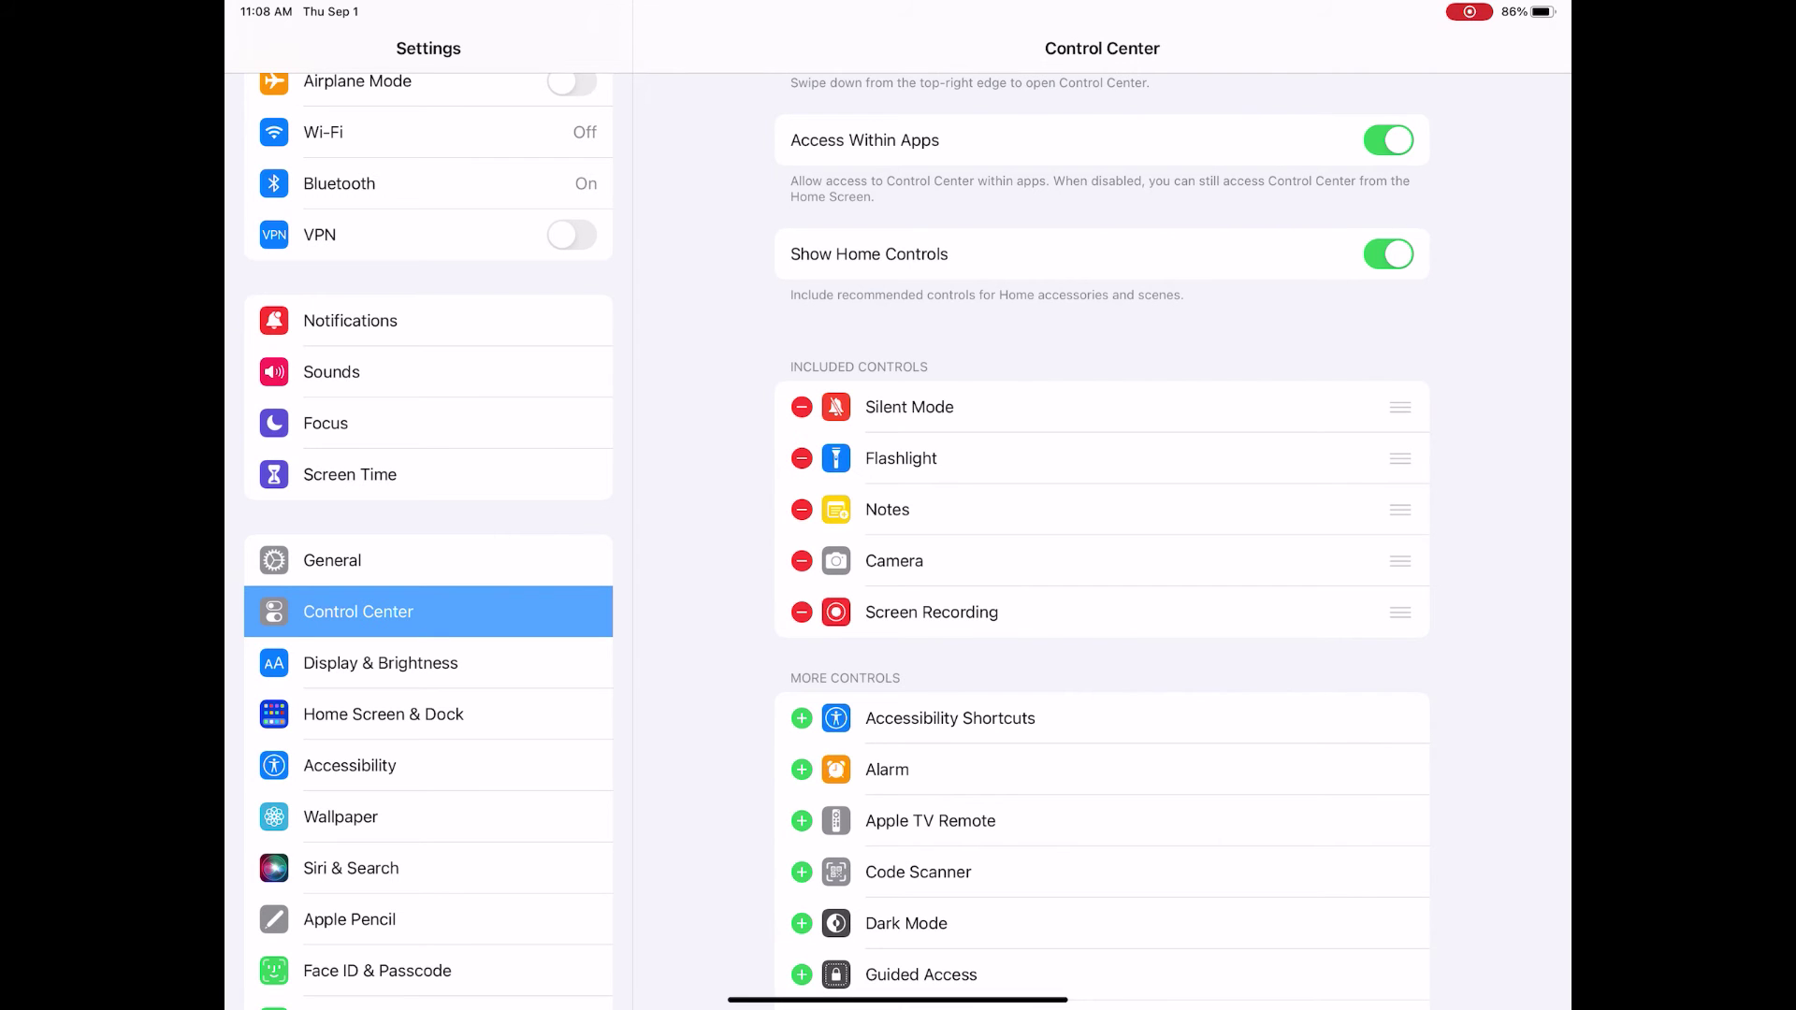
scroll(1101, 542, "down", 1)
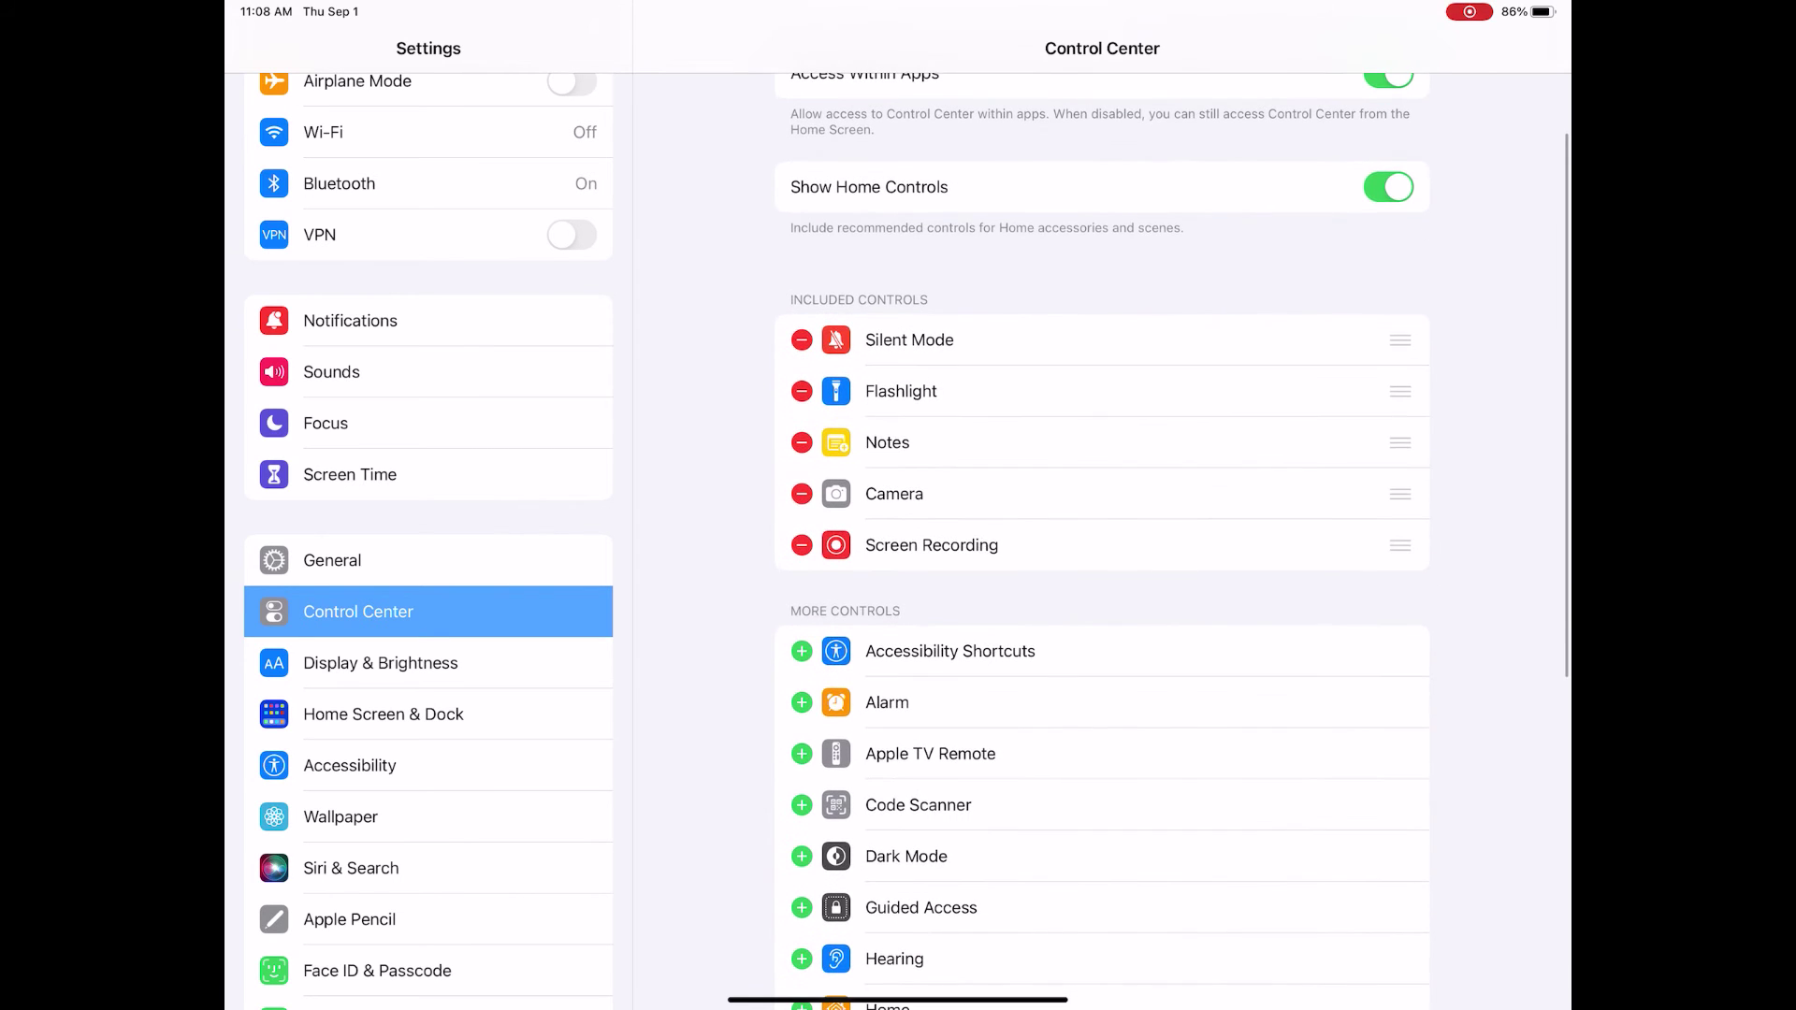